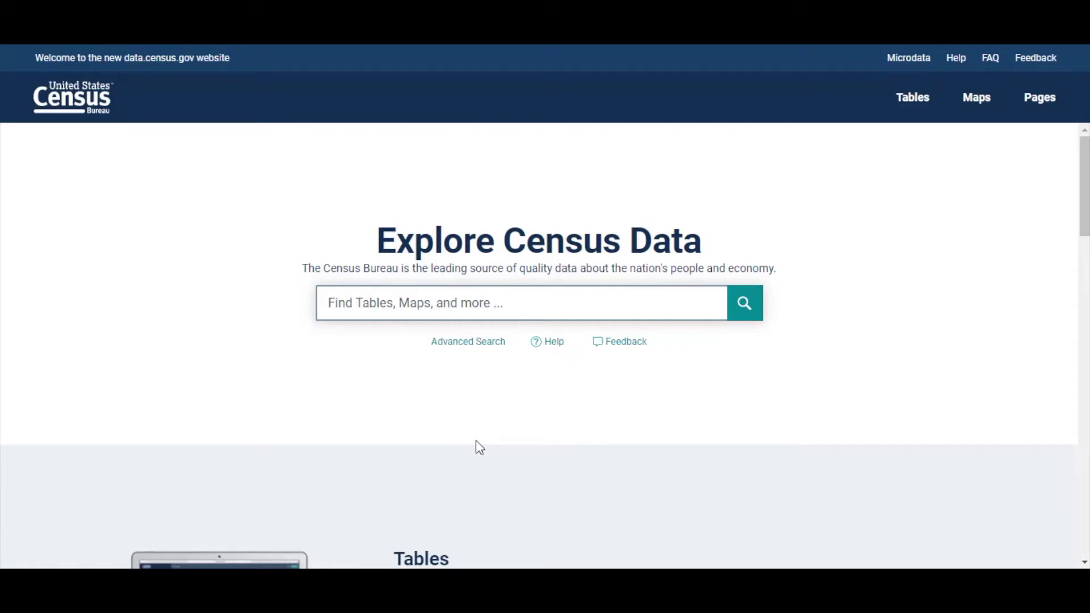
- Search for 'PL' and open the 2020 P5 Group Quarters table in full customizable view
{"action": "left_click", "coordinate": [418, 311]}
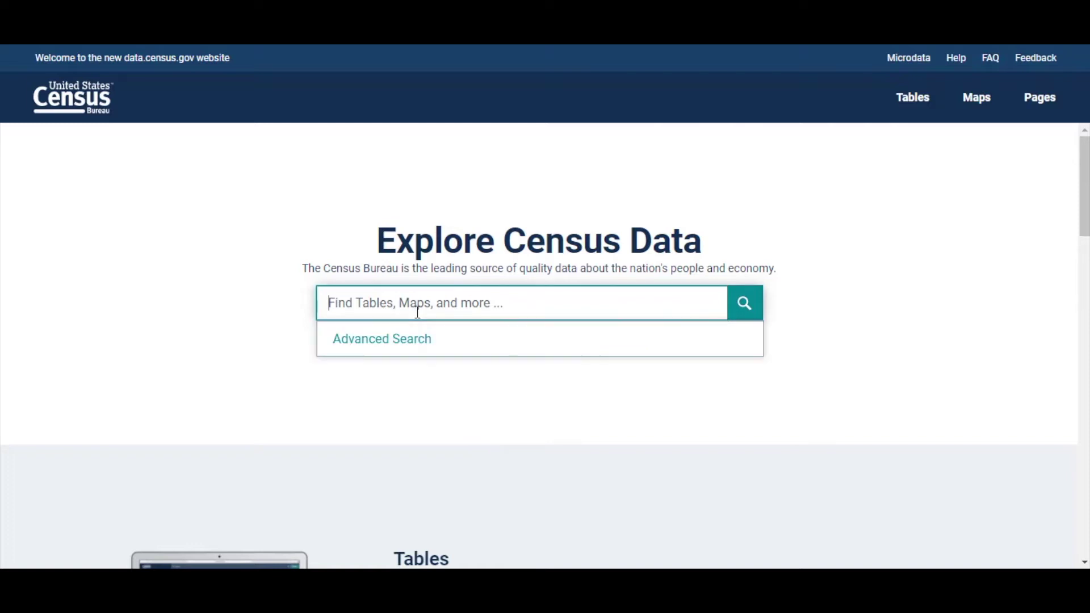
{"action": "type", "text": "PL"}
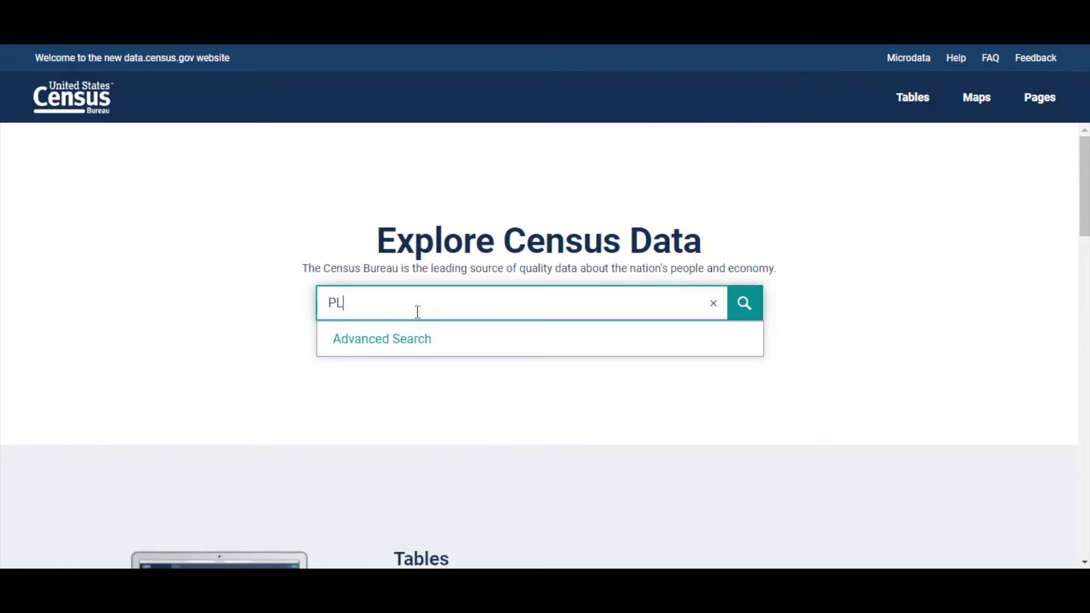
{"action": "key", "text": "Return"}
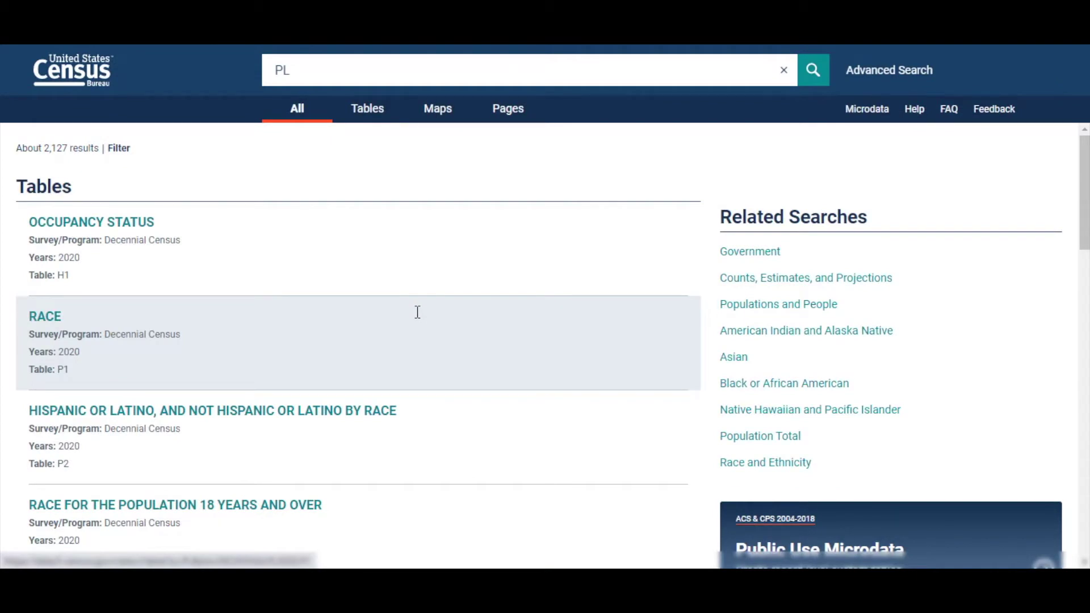
{"action": "scroll", "coordinate": [417, 313], "scroll_direction": "down", "scroll_amount": 3}
{"action": "scroll", "coordinate": [417, 321], "scroll_direction": "down", "scroll_amount": 2}
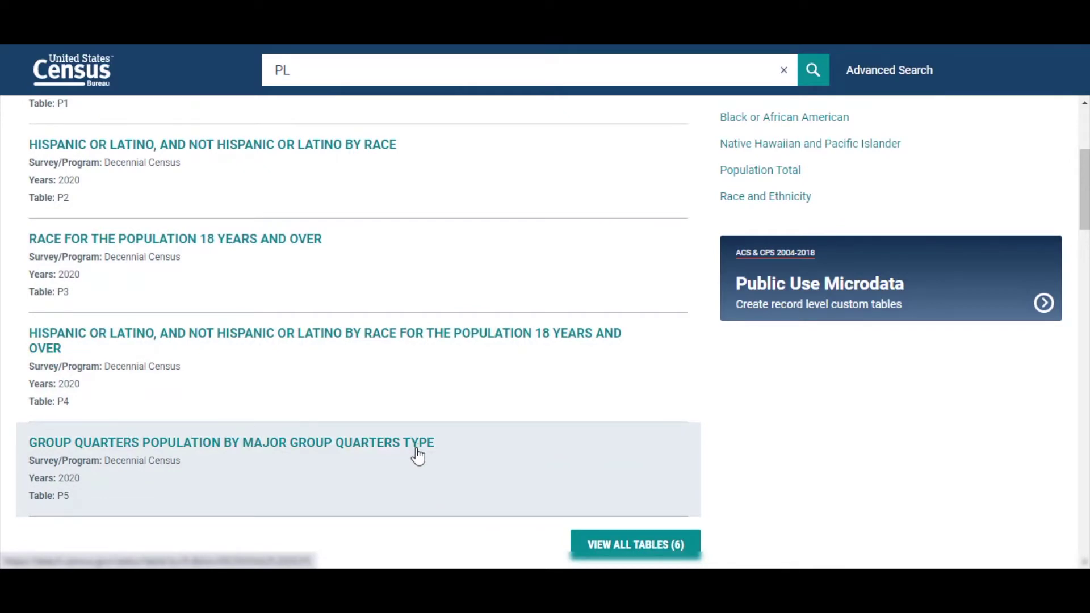
{"action": "left_click", "coordinate": [418, 456]}
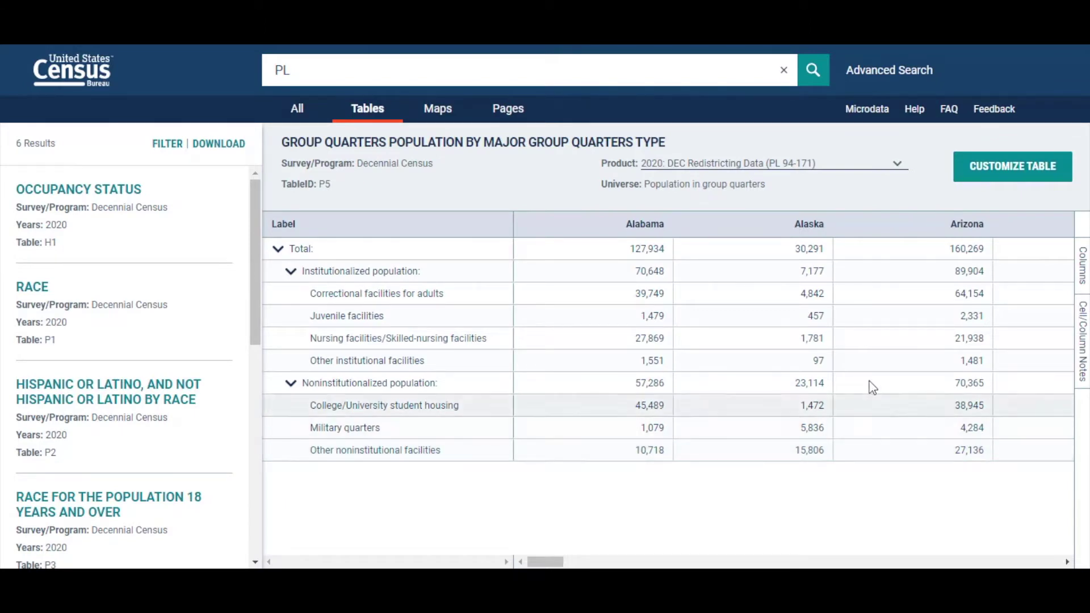
{"action": "left_click", "coordinate": [1026, 186]}
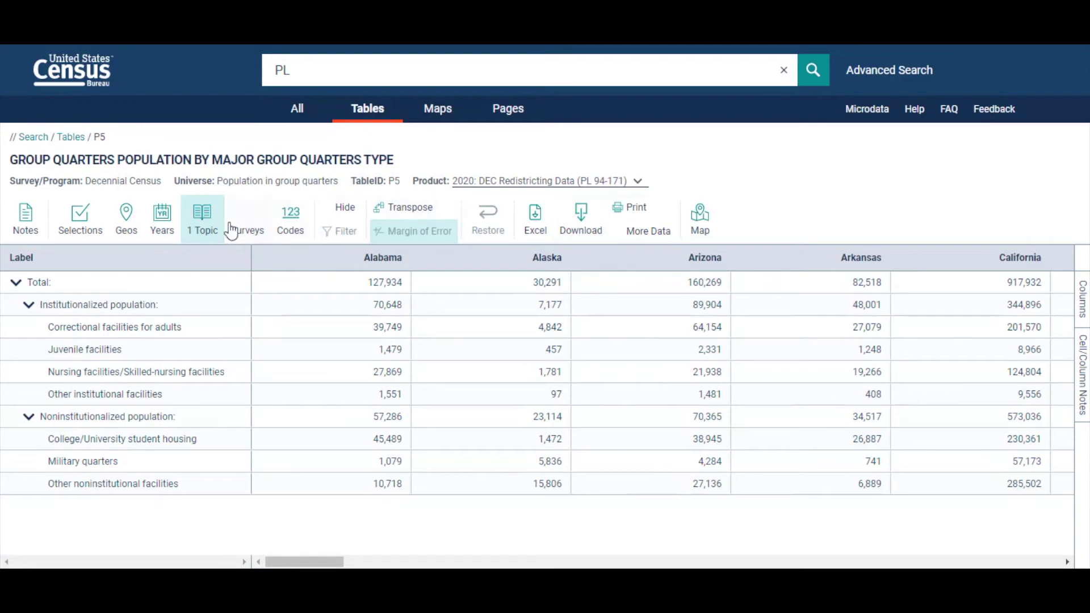
- Filter the P5 table to Suffolk County, Massachusetts, through the County geography list
{"action": "left_click", "coordinate": [128, 233]}
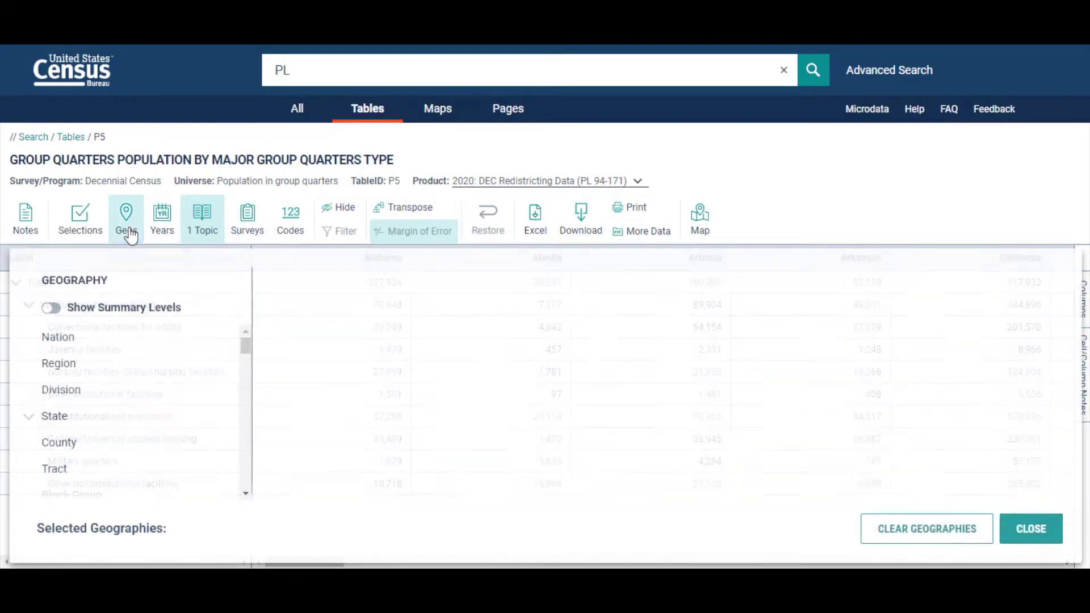
{"action": "left_click", "coordinate": [131, 447]}
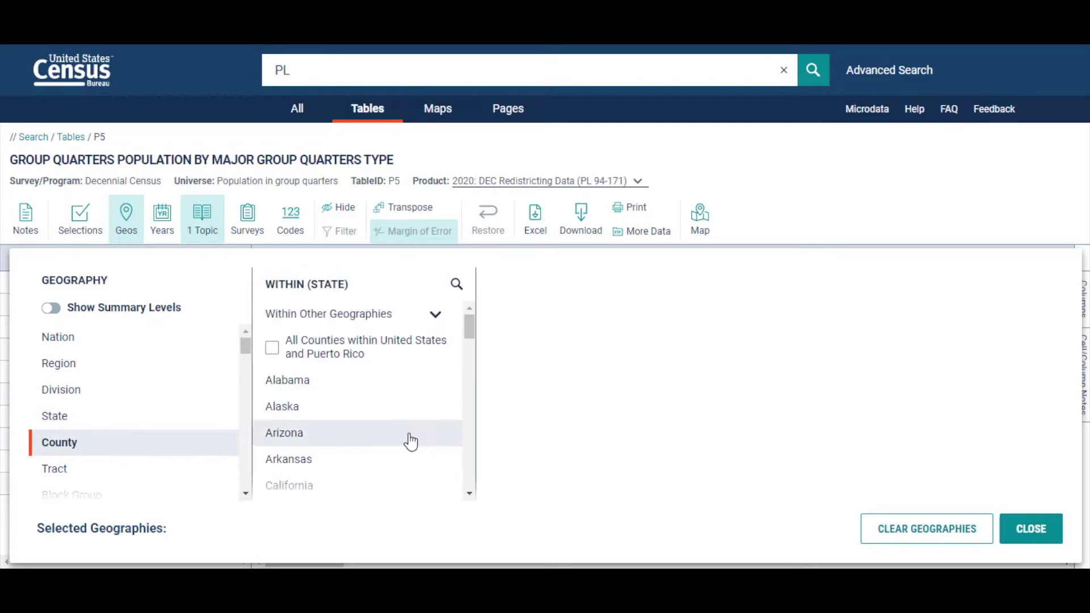
{"action": "scroll", "coordinate": [469, 330], "scroll_direction": "down", "scroll_amount": 1}
{"action": "left_click_drag", "start_coordinate": [474, 336], "coordinate": [480, 379]}
{"action": "left_click", "coordinate": [396, 461]}
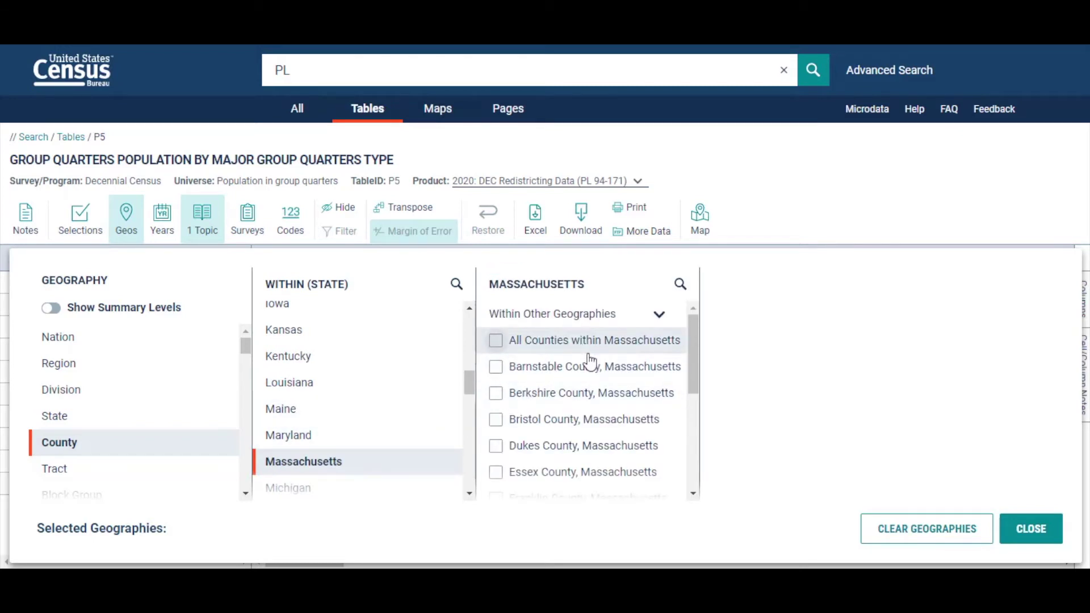
{"action": "scroll", "coordinate": [693, 343], "scroll_direction": "down", "scroll_amount": 1}
{"action": "left_click_drag", "start_coordinate": [694, 340], "coordinate": [672, 436]}
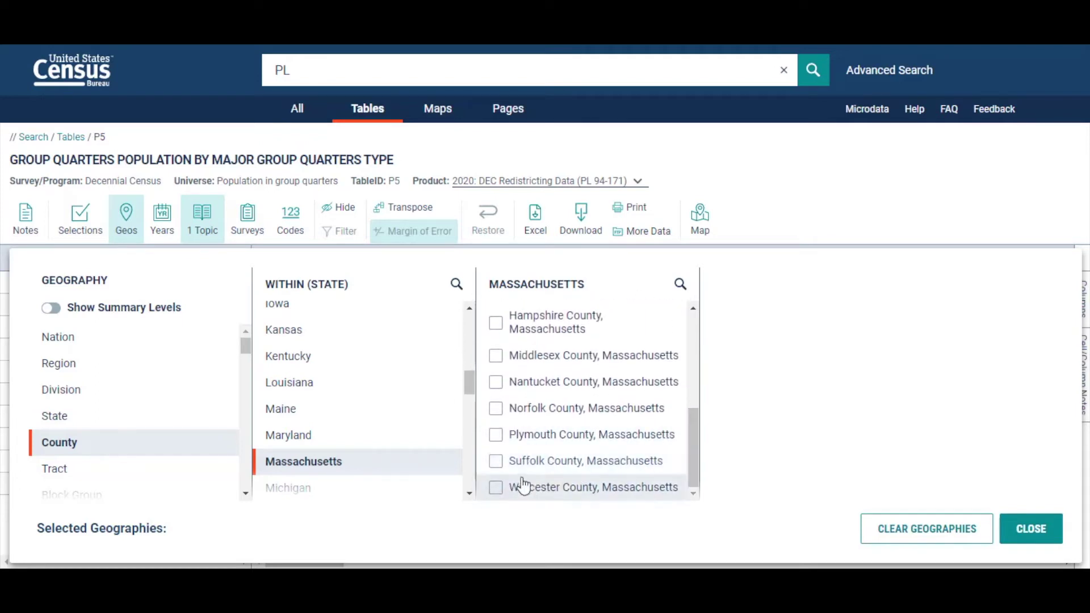
{"action": "left_click", "coordinate": [495, 463]}
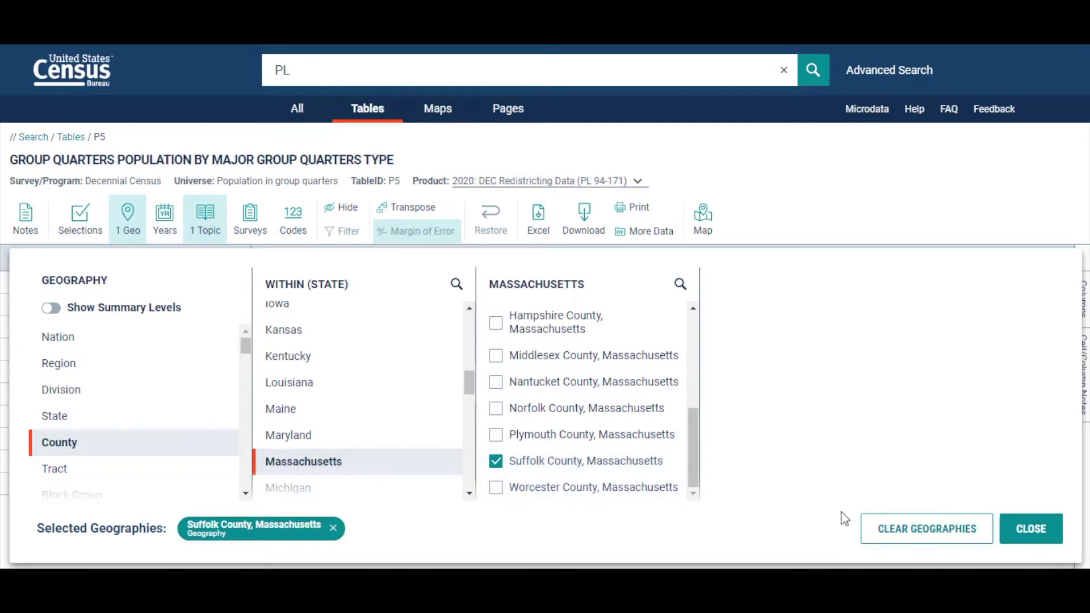
{"action": "left_click", "coordinate": [1031, 529]}
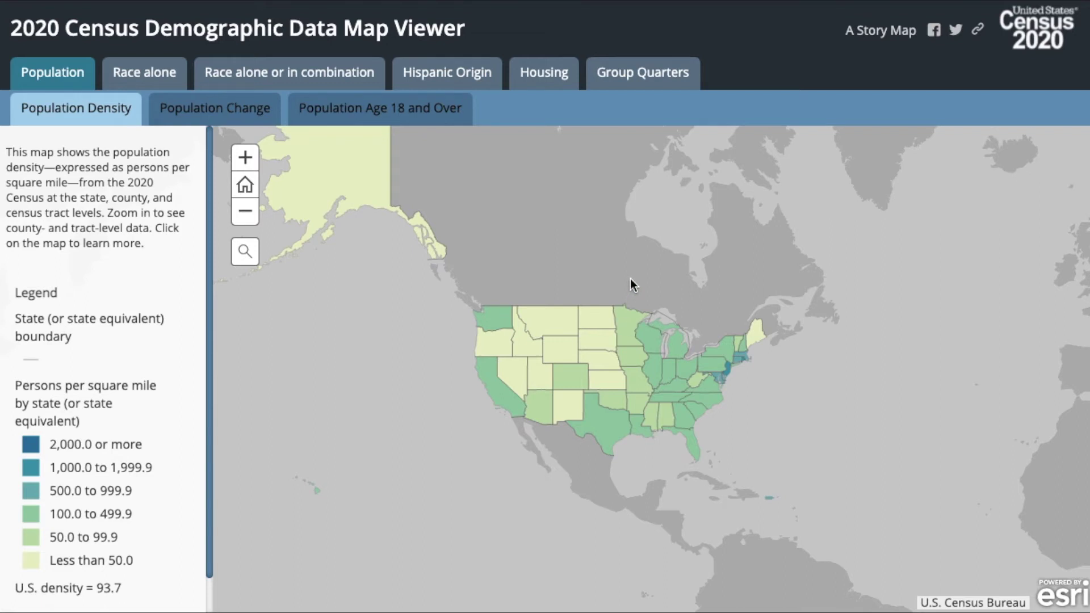
- Switch the map viewer to the Group Quarters Population map by state
{"action": "left_click", "coordinate": [618, 75]}
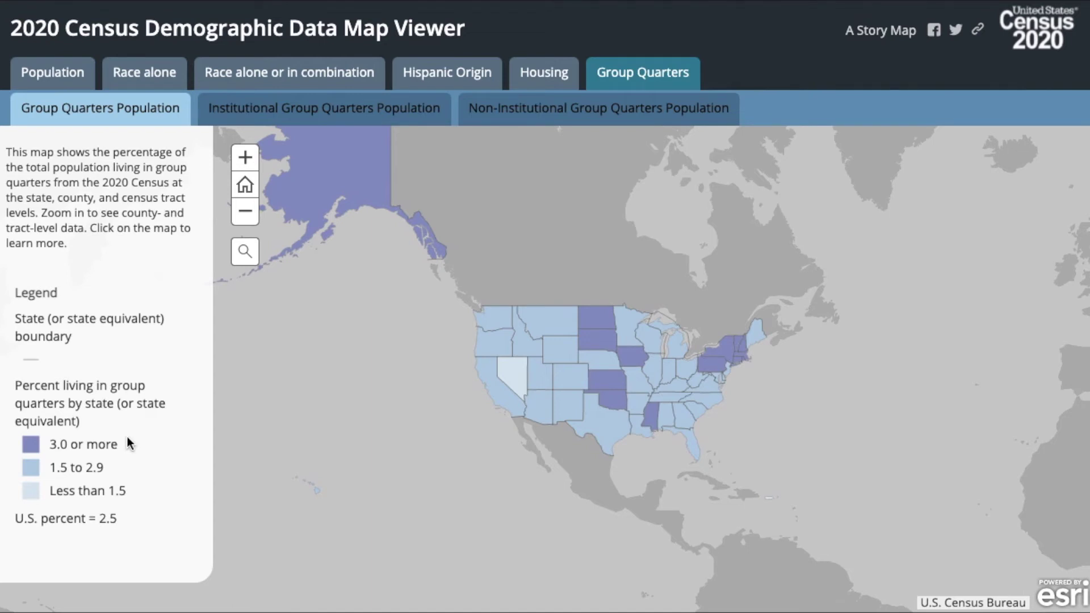
- Zoom into Boston and show Census Tract 101.03's group quarters figures: 4,156 of 4,697, 88.5 percent
{"action": "left_click_drag", "start_coordinate": [703, 375], "coordinate": [547, 312]}
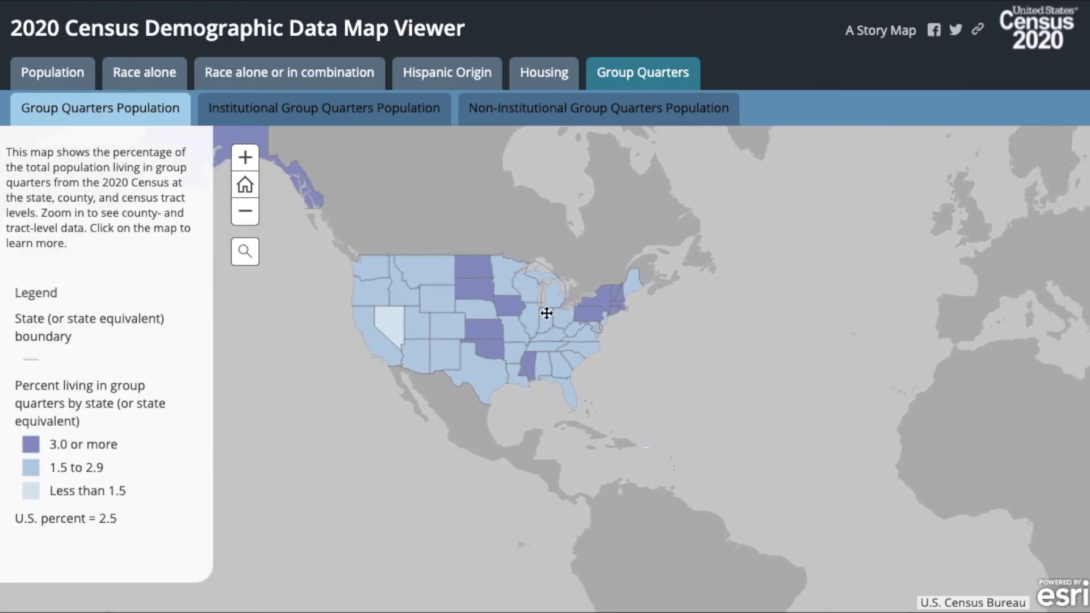
{"action": "left_click", "coordinate": [244, 158]}
{"action": "left_click", "coordinate": [245, 158]}
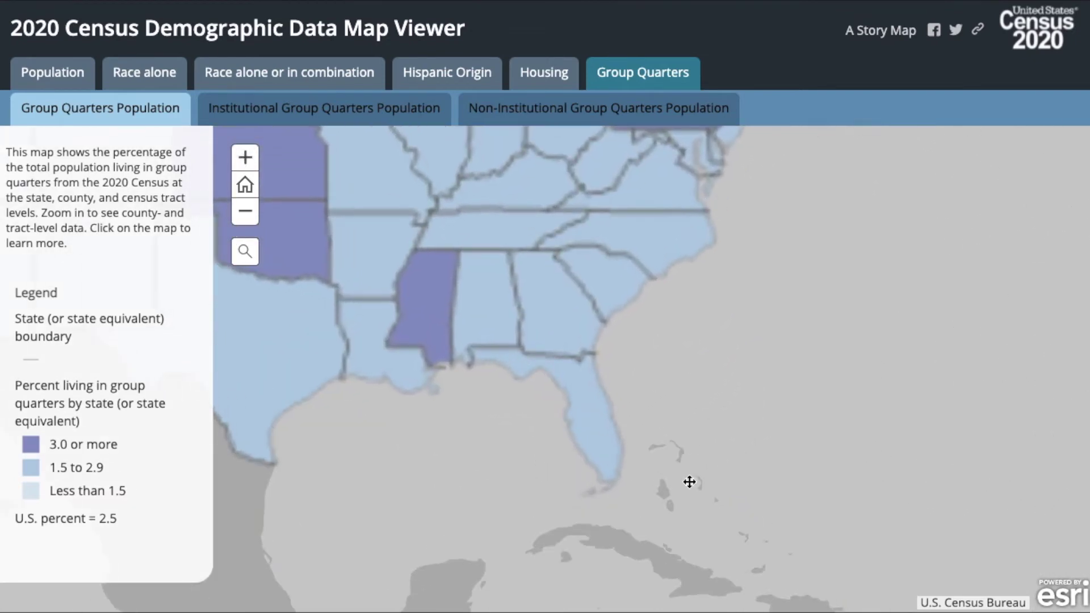
{"action": "scroll", "coordinate": [642, 253], "scroll_direction": "down", "scroll_amount": 5}
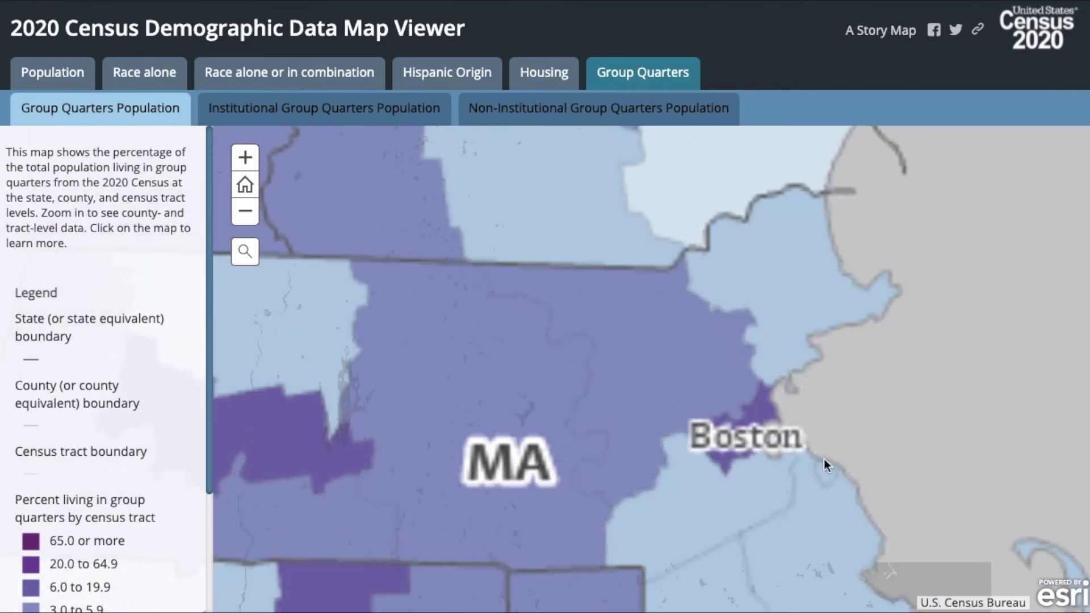
{"action": "scroll", "coordinate": [606, 224], "scroll_direction": "up", "scroll_amount": 5}
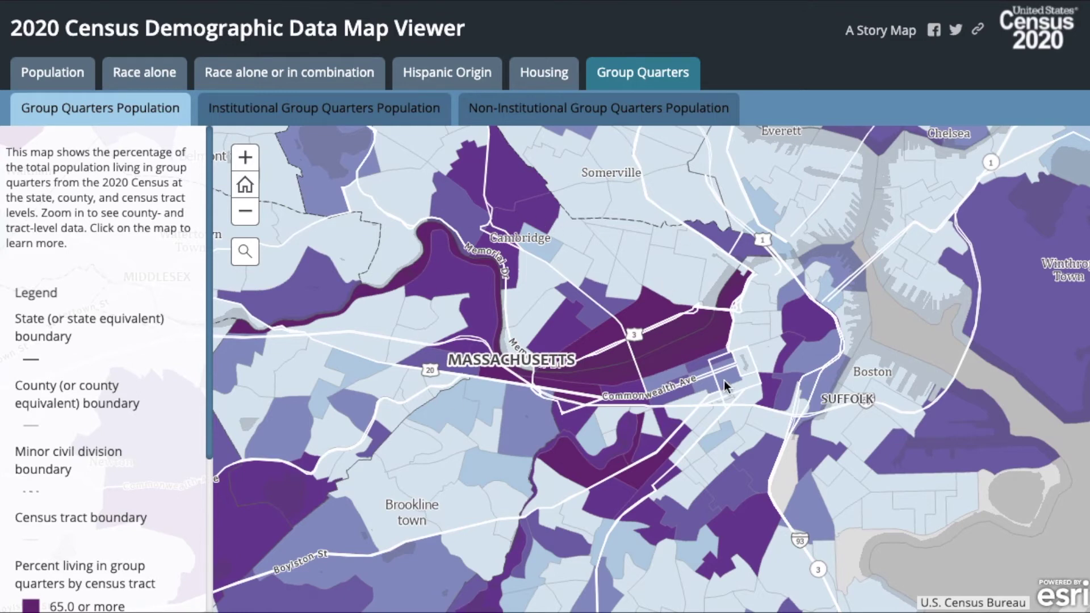
{"action": "scroll", "coordinate": [51, 460], "scroll_direction": "down", "scroll_amount": 3}
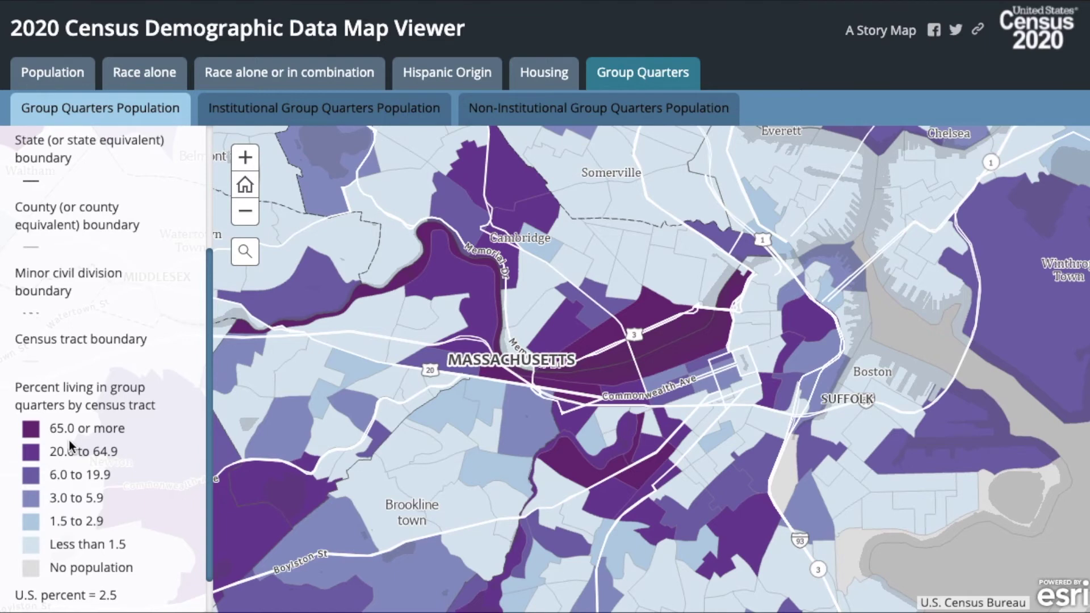
{"action": "left_click", "coordinate": [571, 385]}
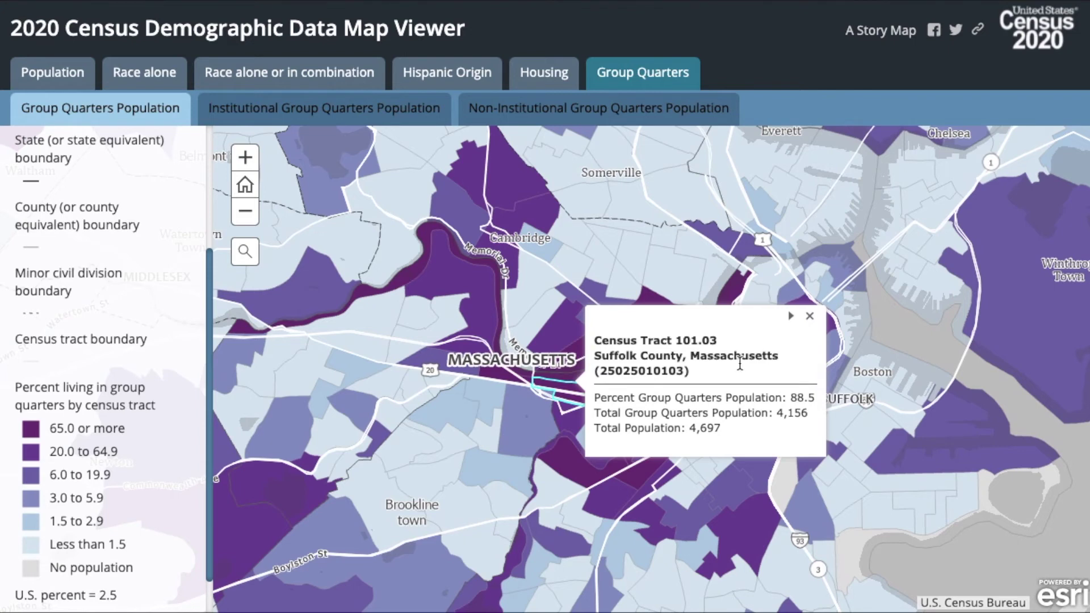
- Check tract 101.03 on the institutional map (0.0 percent), then switch to the non-institutional map
{"action": "left_click", "coordinate": [368, 118]}
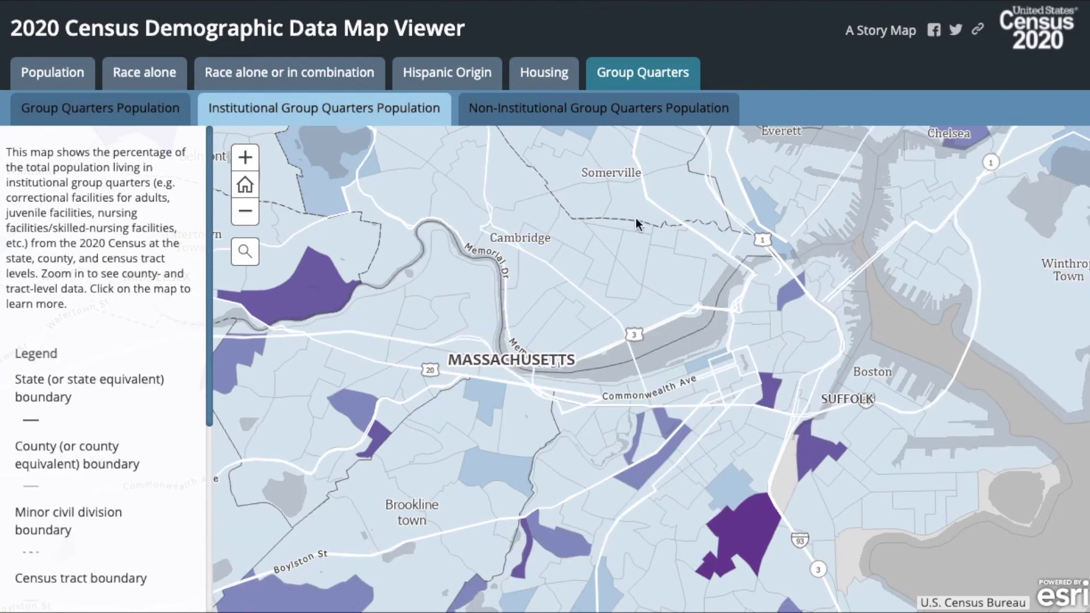
{"action": "left_click", "coordinate": [580, 397]}
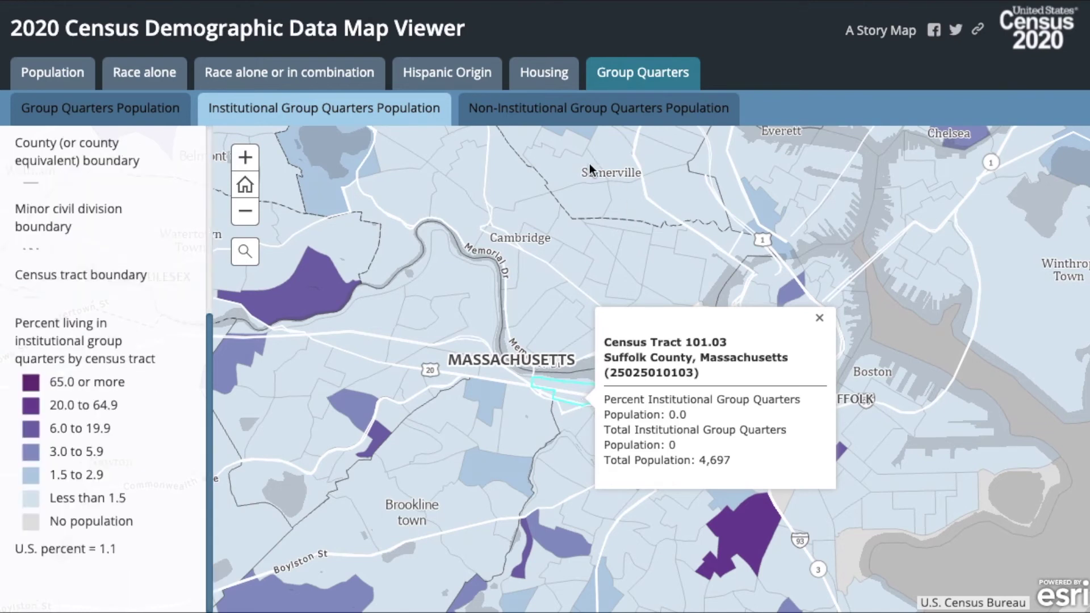
{"action": "left_click", "coordinate": [590, 119]}
- Zoom in on tract 101.03's 88.5 percent non-institutional details, then close them and zoom out to Boston
{"action": "left_click", "coordinate": [246, 159]}
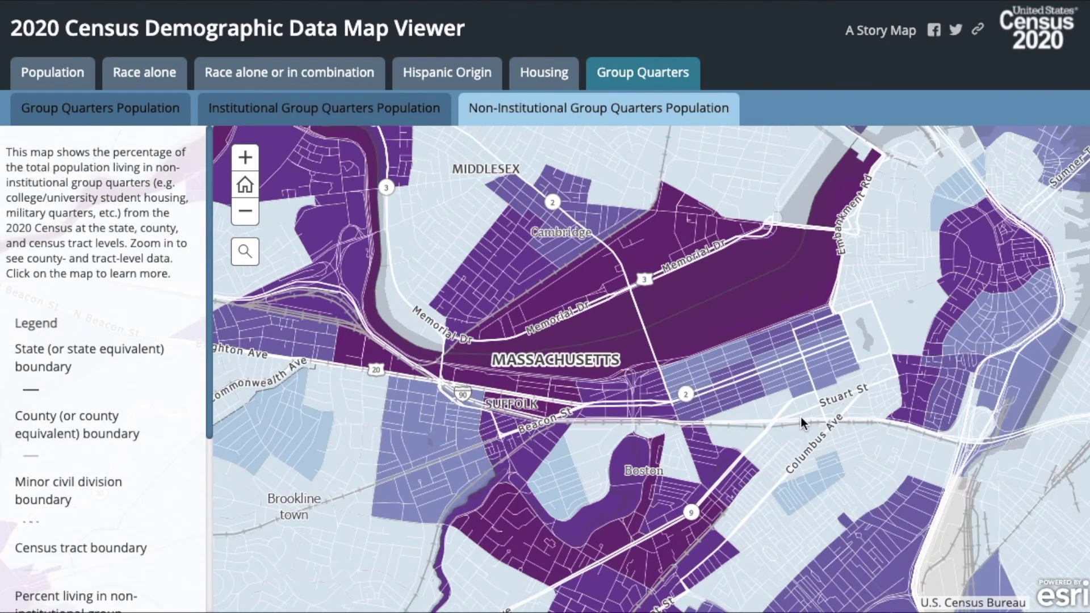
{"action": "left_click", "coordinate": [246, 158]}
{"action": "left_click", "coordinate": [246, 158]}
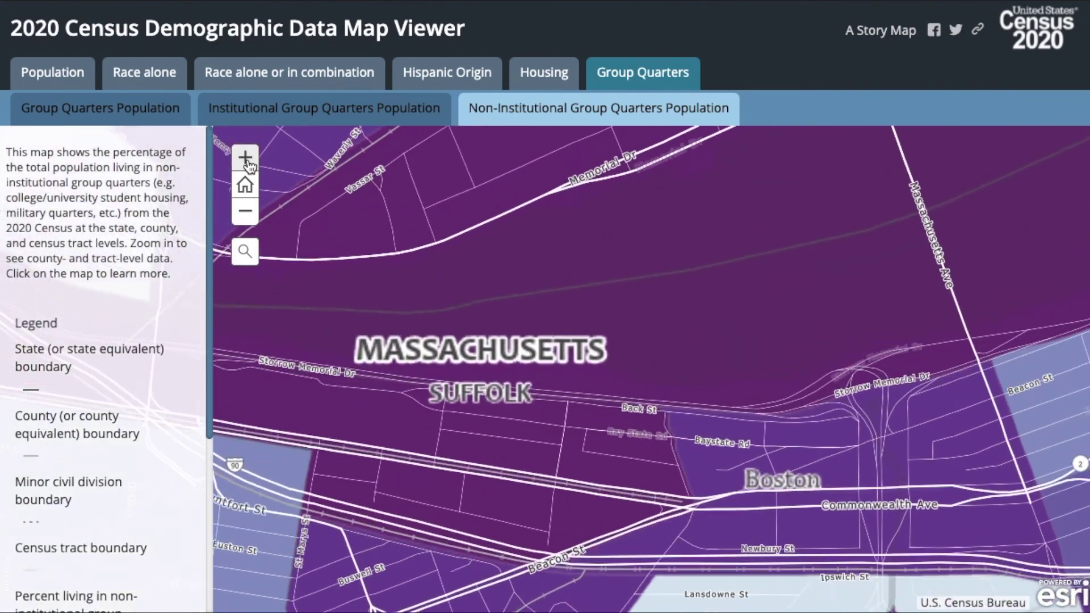
{"action": "left_click", "coordinate": [367, 434]}
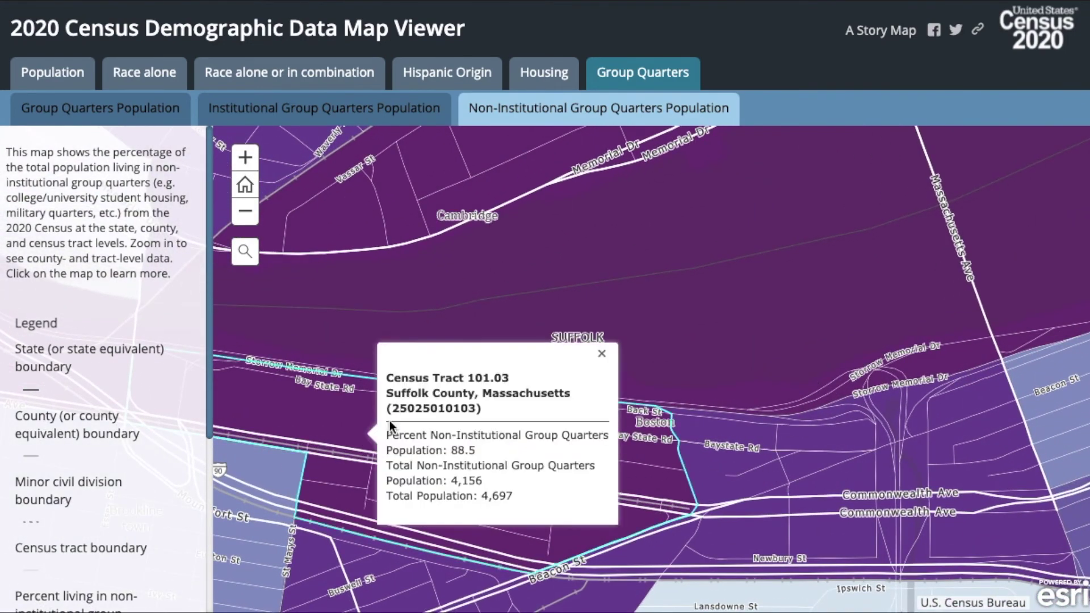
{"action": "left_click_drag", "start_coordinate": [281, 411], "coordinate": [510, 403]}
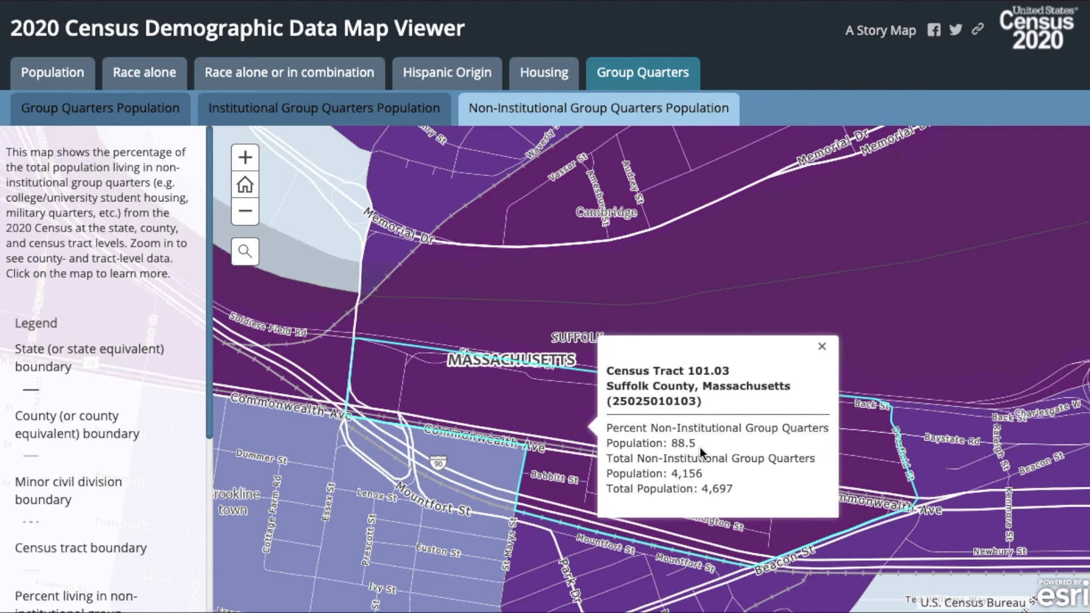
{"action": "left_click", "coordinate": [822, 347]}
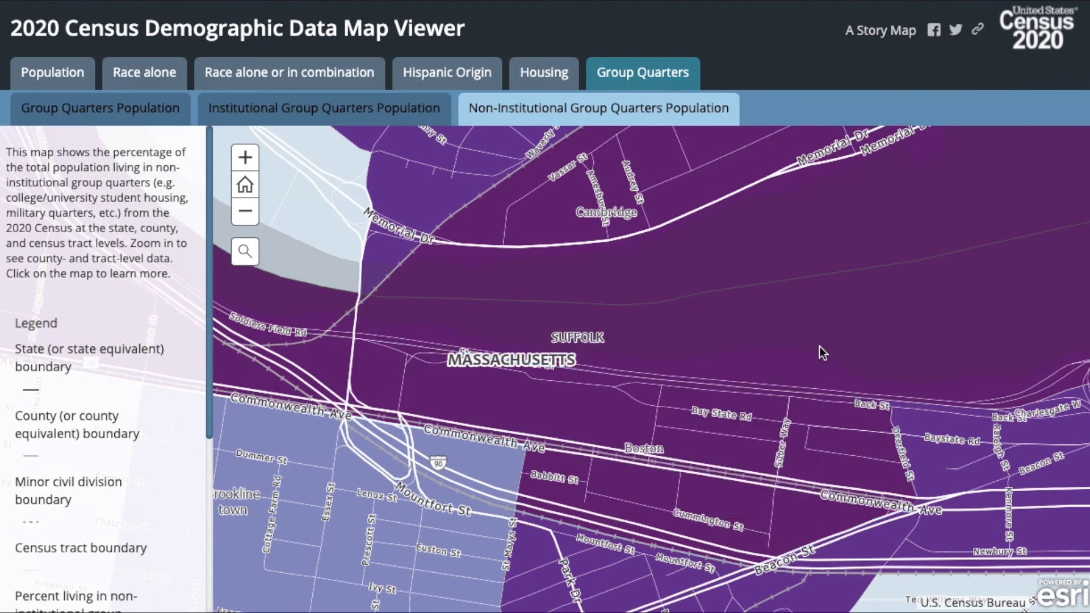
{"action": "left_click", "coordinate": [249, 215]}
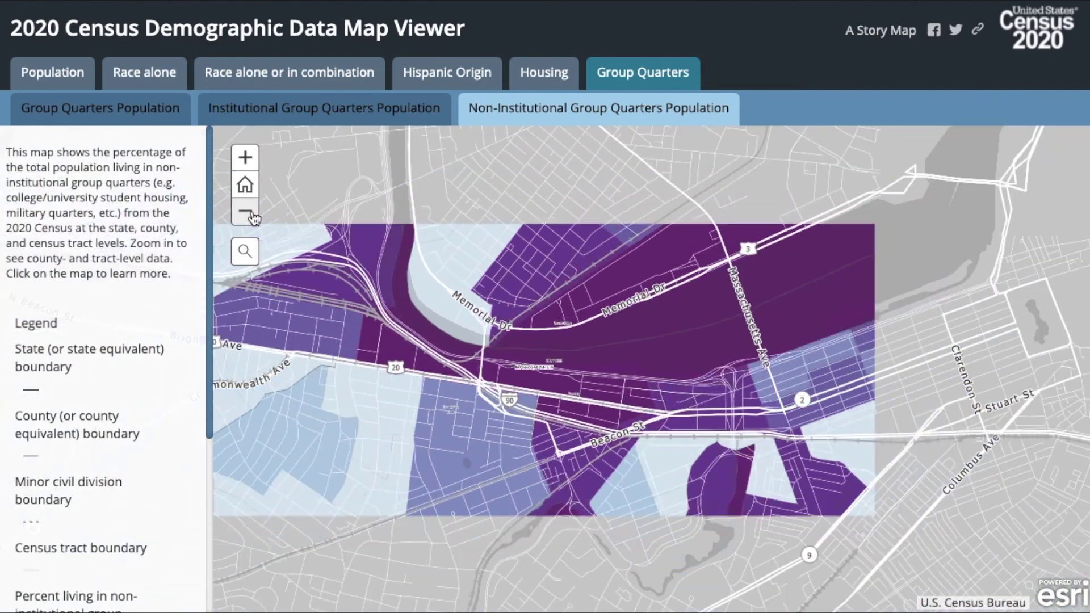
{"action": "left_click", "coordinate": [246, 212]}
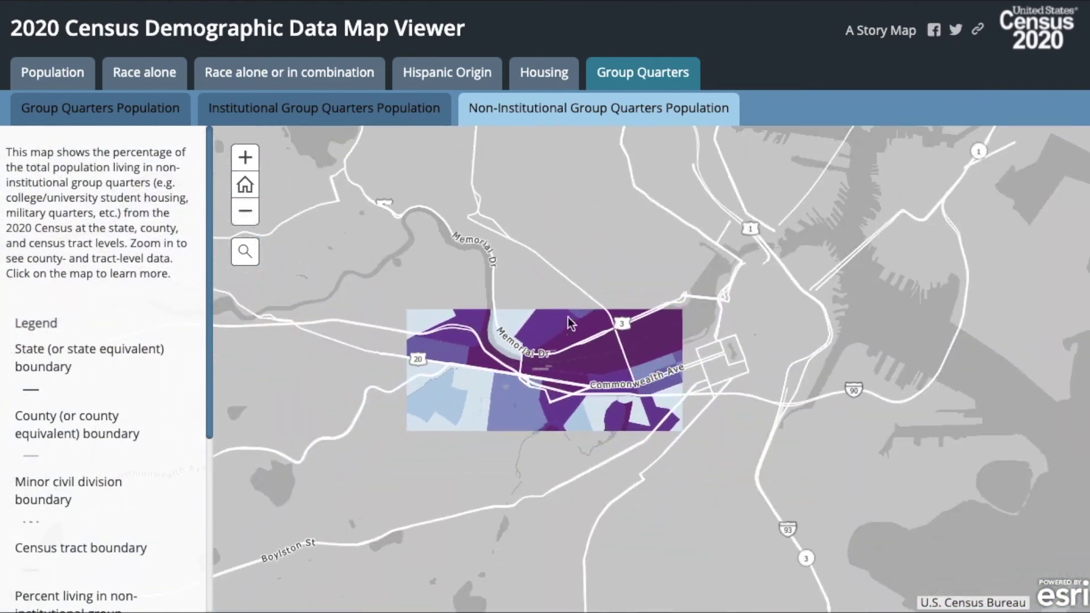